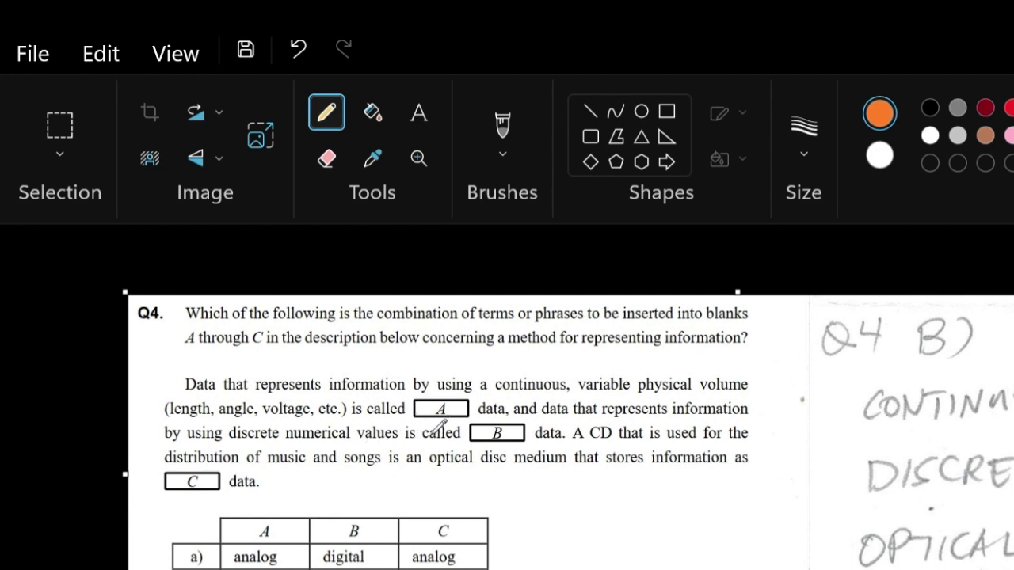
Add orange marks near 'by using' and above column A, then underline 'continuous' in orange.
click(437, 391)
drag(264, 495, 261, 503)
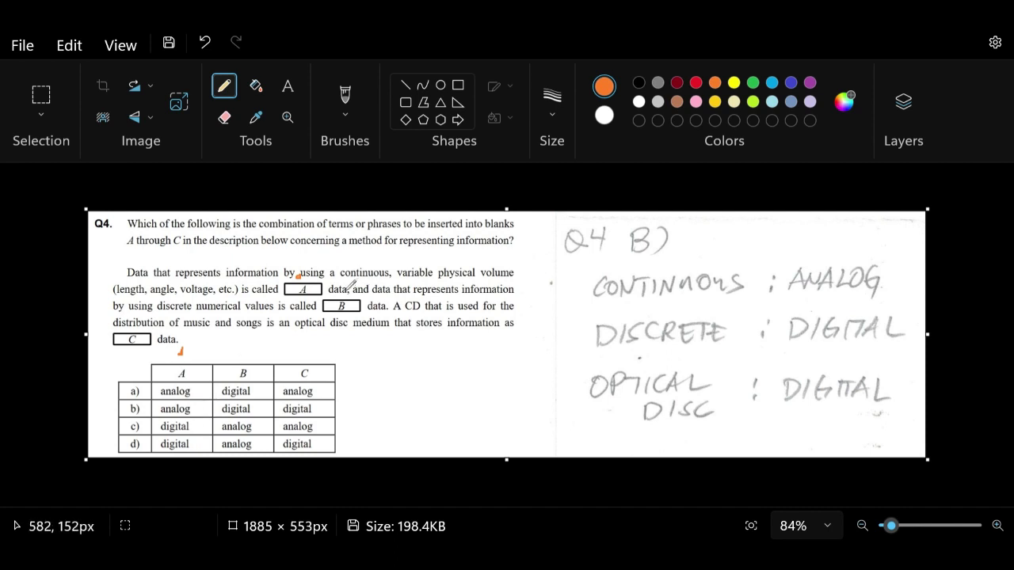
drag(343, 281, 391, 279)
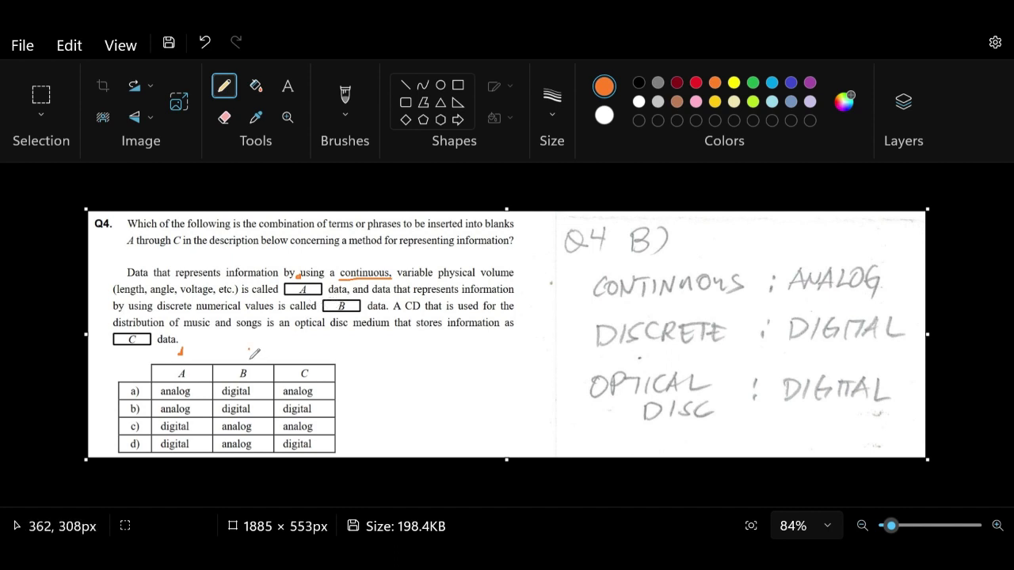
Mark above column B in orange and underline 'discrete numerical values' in orange.
drag(249, 349, 247, 351)
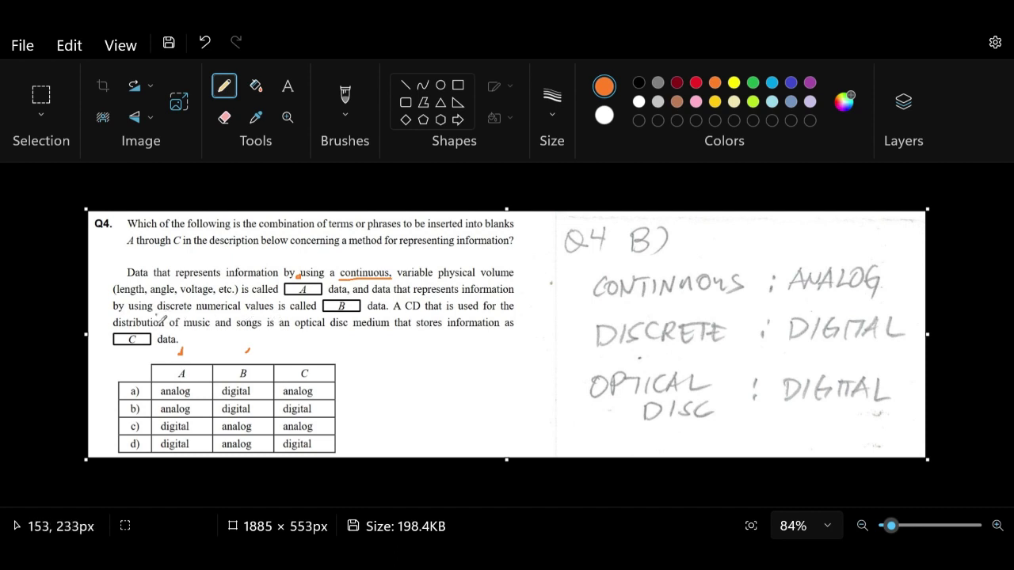
drag(156, 316, 268, 313)
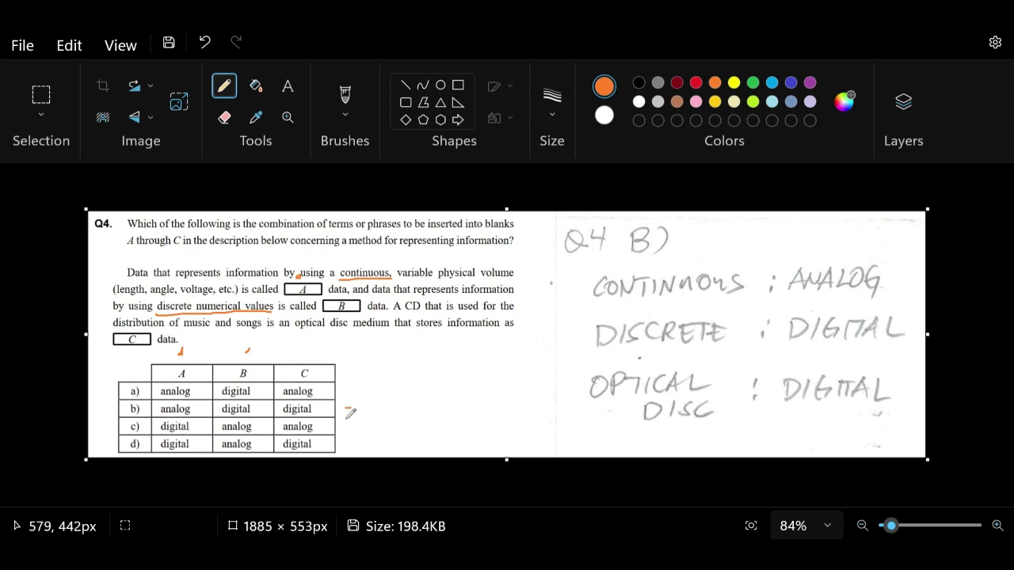
Place a filled orange dot to the right of answer row b) in the Q4 table.
click(348, 409)
drag(346, 411, 349, 408)
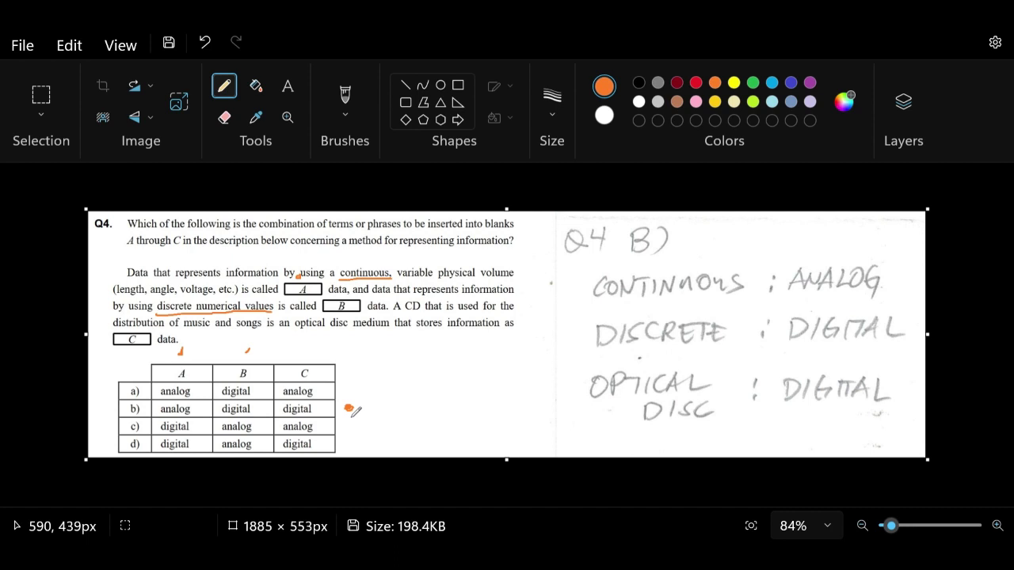